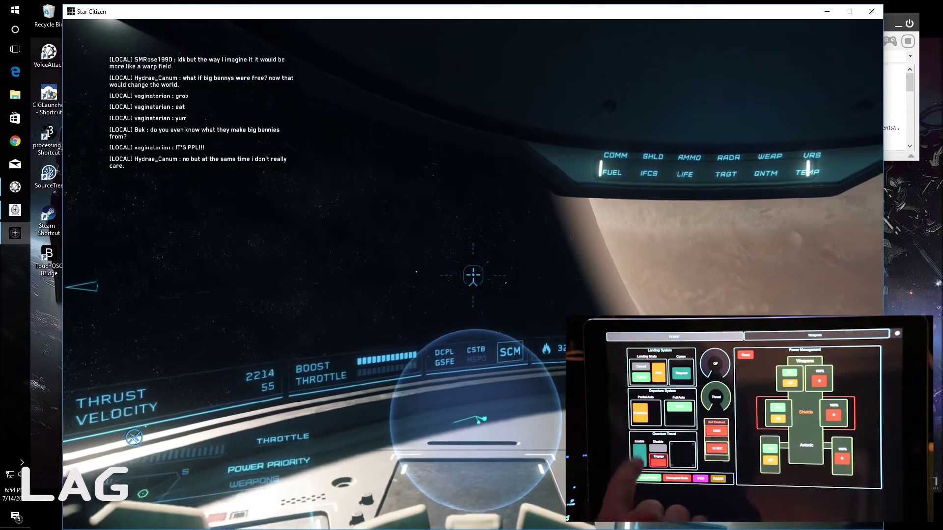
Target a quantum travel destination and spool the drive toward Comm Array 275
{"action": "key", "text": "b"}
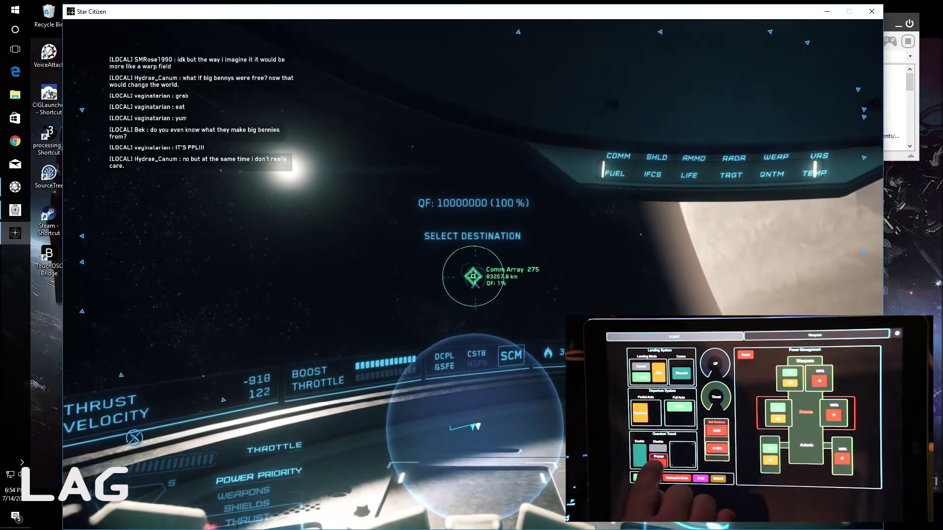
{"action": "key", "text": "b"}
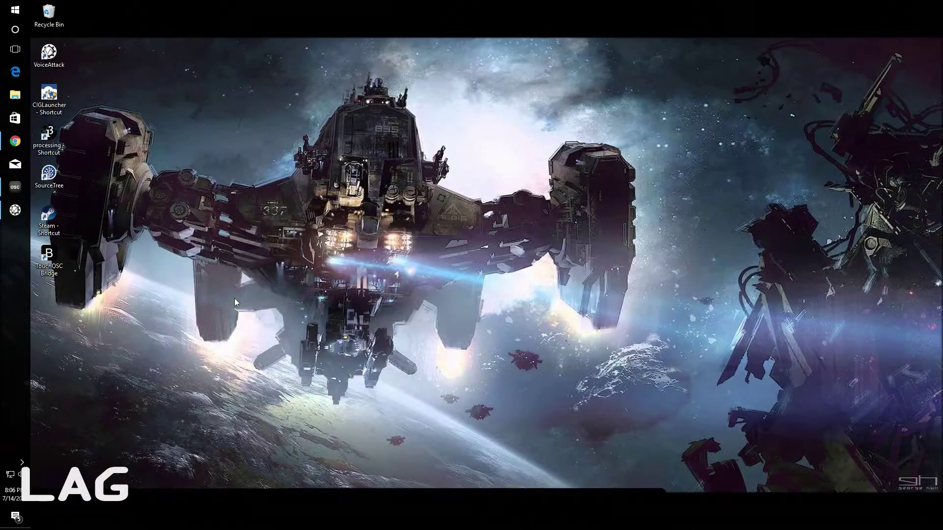
Scroll the hexler.net TouchOSC page in Chrome down to the TouchOSC Editor and Bridge downloads
{"action": "left_click", "coordinate": [15, 141]}
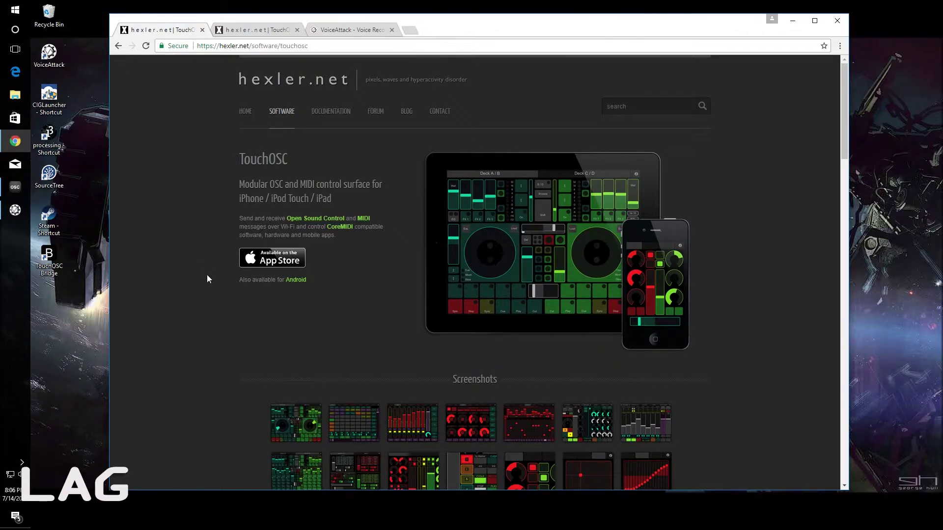
{"action": "scroll", "coordinate": [212, 280], "scroll_direction": "down", "scroll_amount": 5}
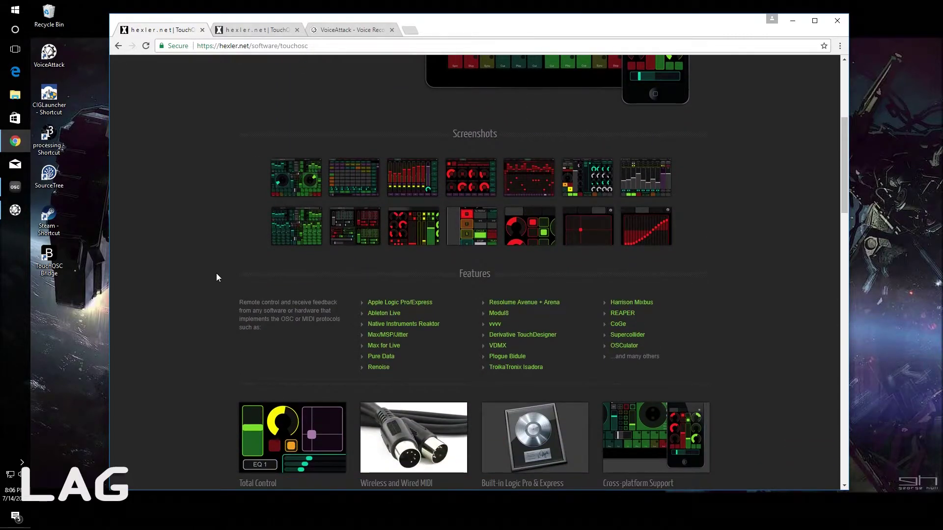
{"action": "scroll", "coordinate": [217, 278], "scroll_direction": "down", "scroll_amount": 5}
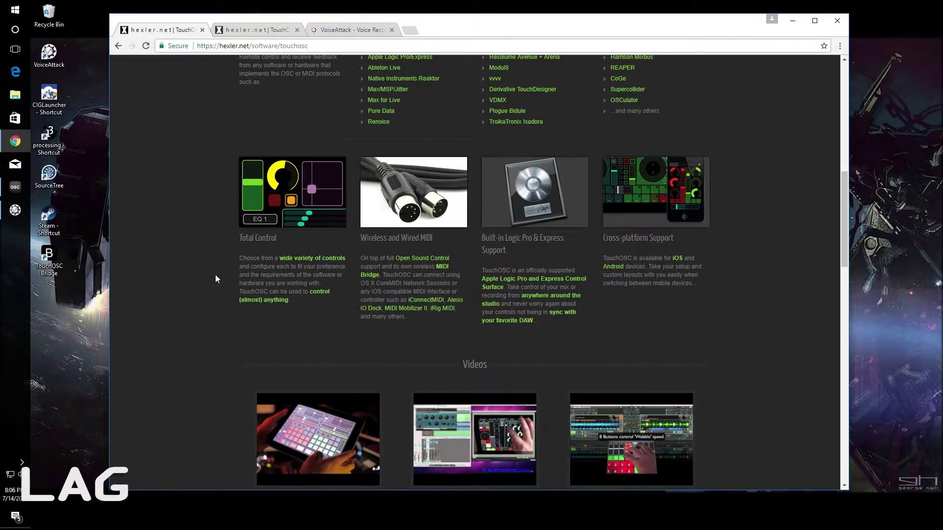
{"action": "scroll", "coordinate": [214, 280], "scroll_direction": "down", "scroll_amount": 5}
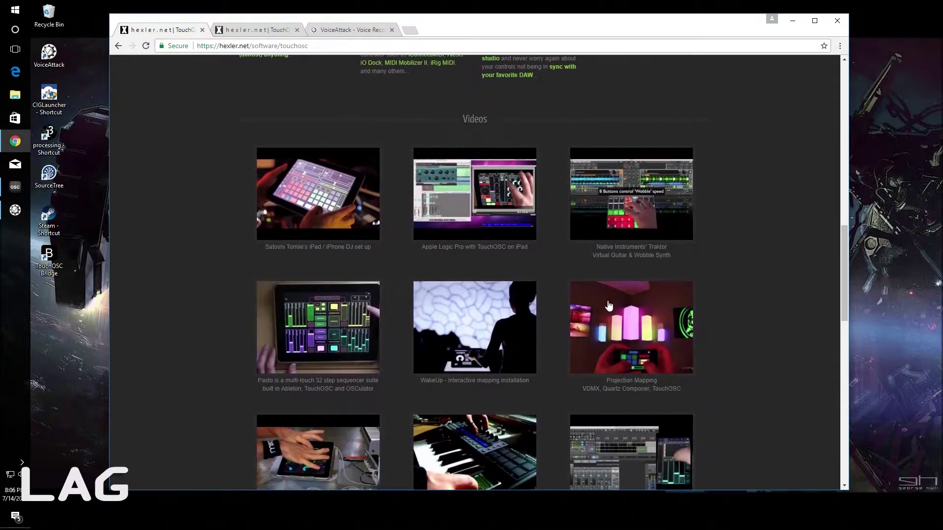
{"action": "scroll", "coordinate": [180, 322], "scroll_direction": "down", "scroll_amount": 5}
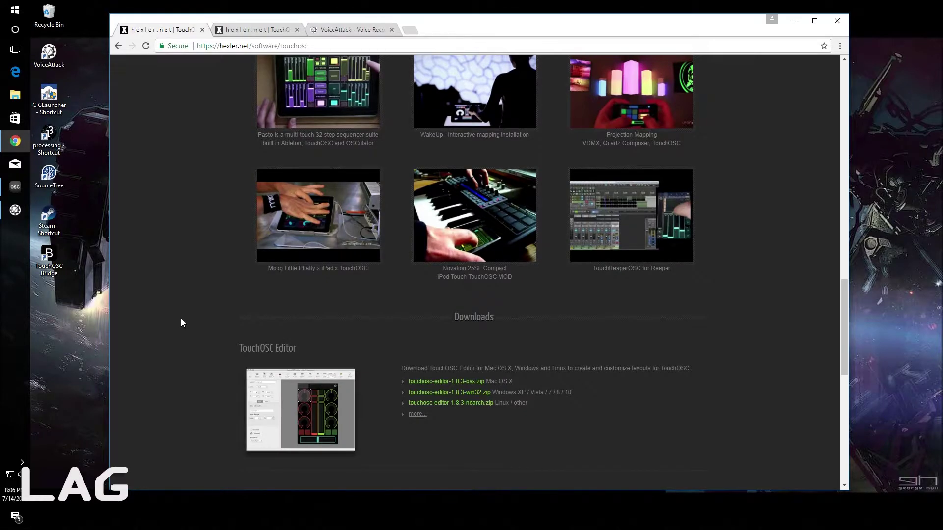
{"action": "scroll", "coordinate": [181, 319], "scroll_direction": "down", "scroll_amount": 3}
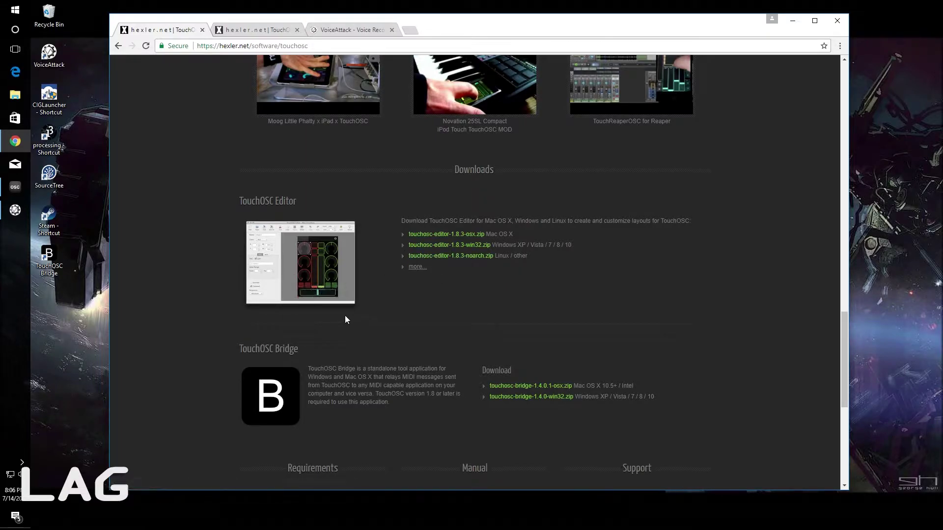
{"action": "scroll", "coordinate": [295, 315], "scroll_direction": "down", "scroll_amount": 2}
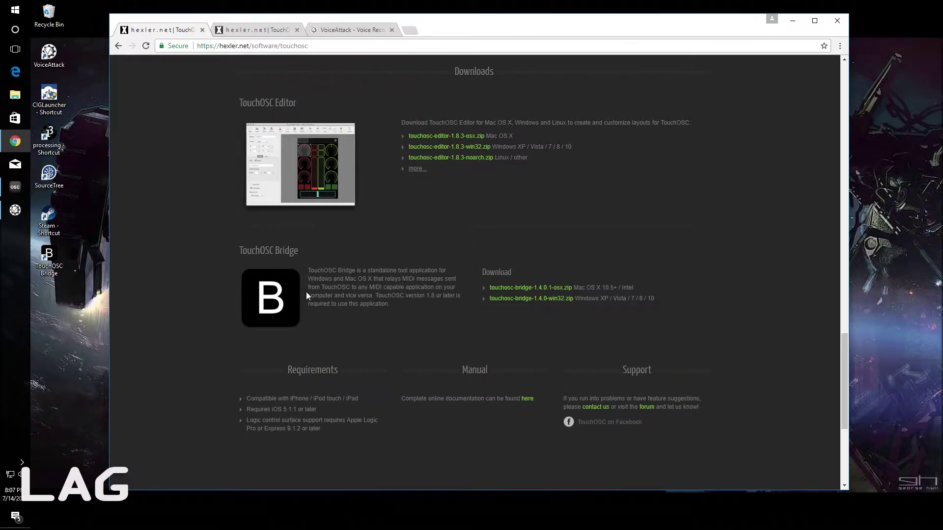
Launch VoiceAttack, show its website in Chrome, then bring the TouchAttack layout forward
{"action": "left_click", "coordinate": [19, 214]}
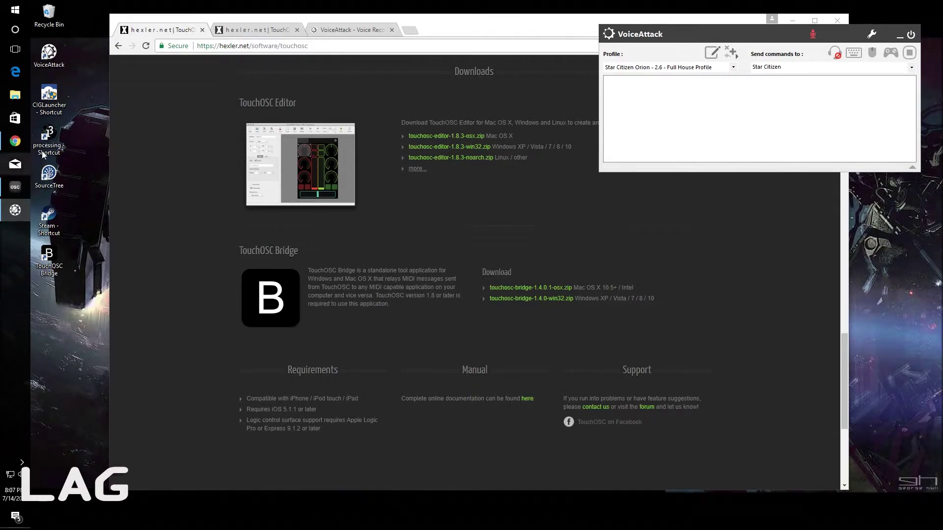
{"action": "left_click", "coordinate": [351, 31]}
{"action": "left_click", "coordinate": [352, 30]}
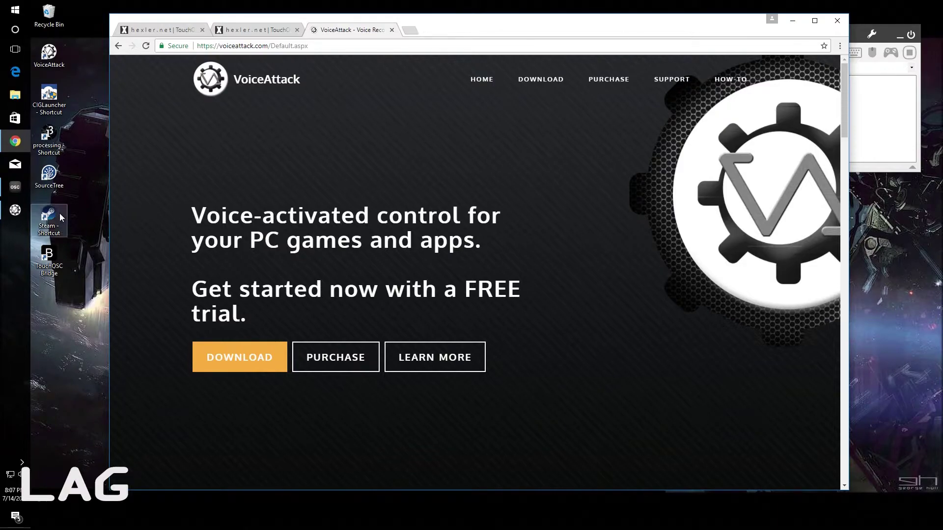
{"action": "left_click", "coordinate": [15, 187]}
{"action": "left_click_drag", "start_coordinate": [433, 13], "coordinate": [439, 14]}
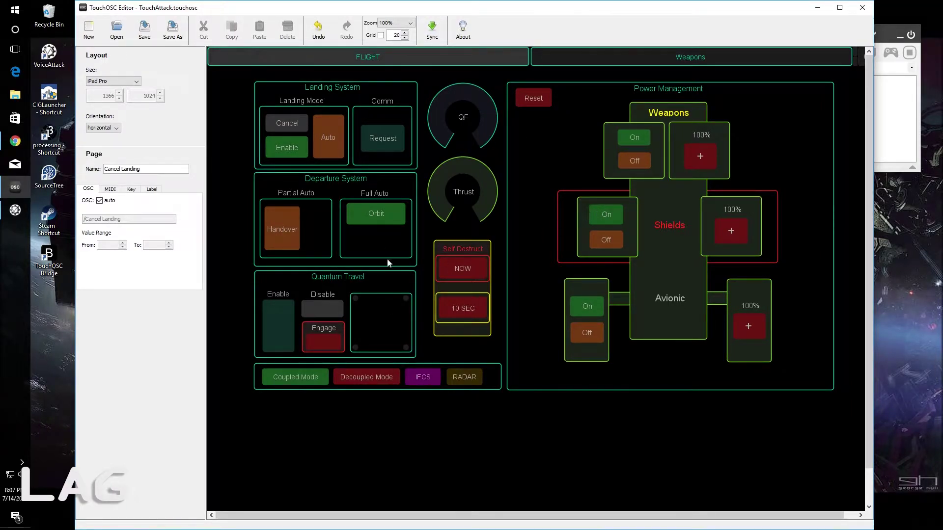
Add a new third page to the layout after the FLIGHT and Weapons pages
{"action": "left_click", "coordinate": [595, 63]}
{"action": "left_click", "coordinate": [511, 59]}
{"action": "left_click", "coordinate": [606, 60]}
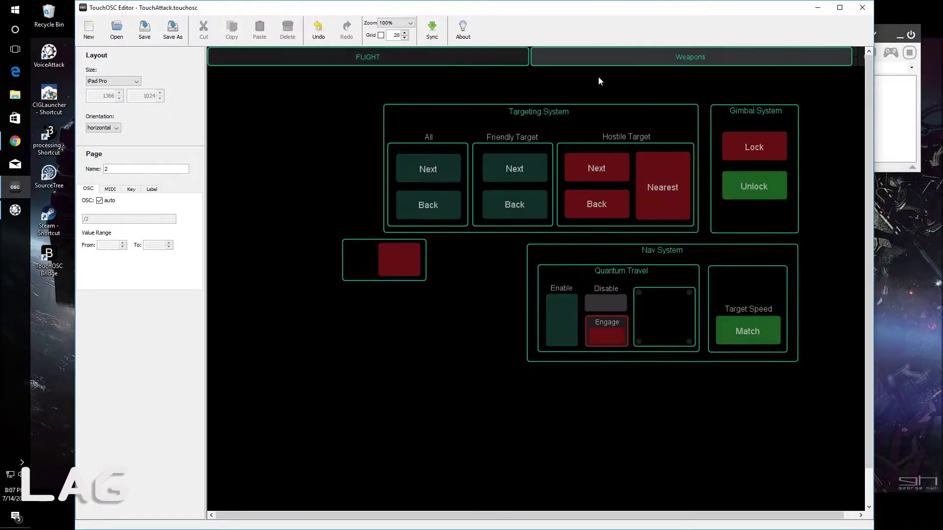
{"action": "left_click", "coordinate": [444, 58]}
{"action": "left_click", "coordinate": [652, 58]}
{"action": "right_click", "coordinate": [651, 58]}
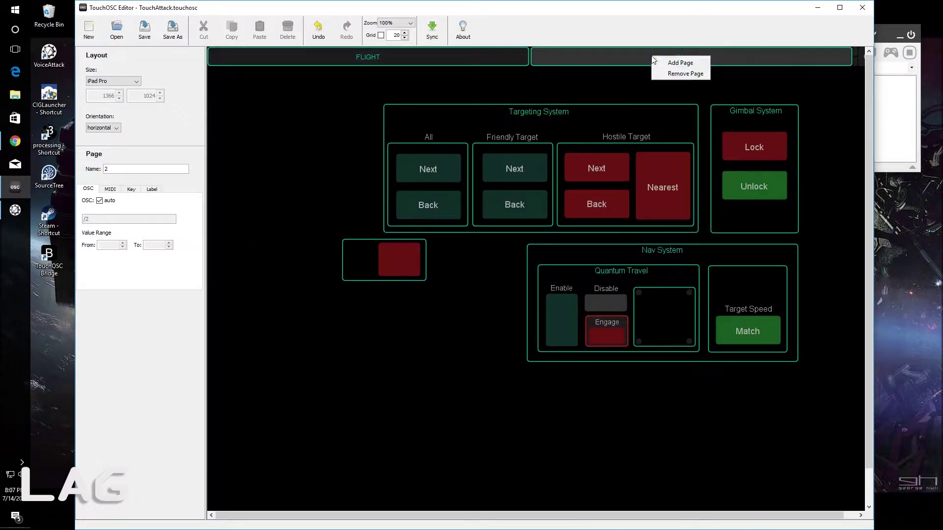
{"action": "left_click", "coordinate": [679, 64]}
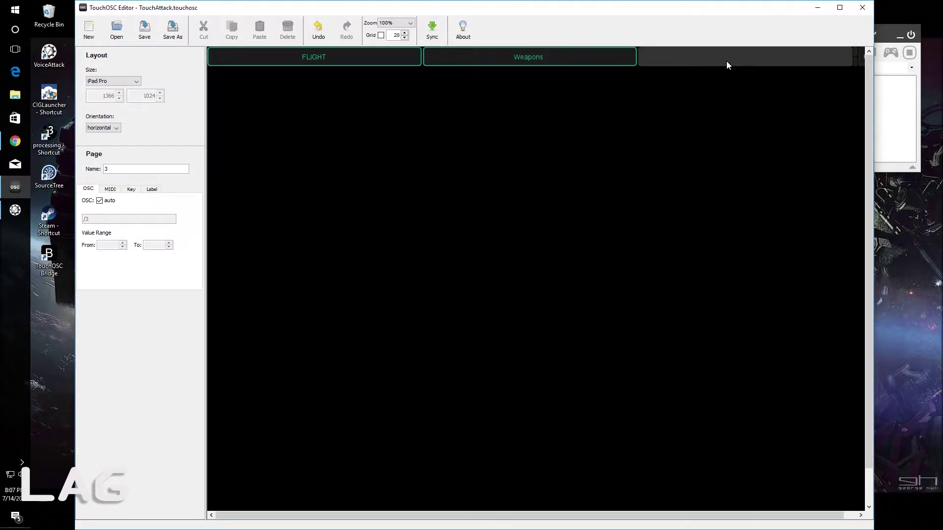
Label the new page tab 'Shields' in blue, with an outline and no background
{"action": "left_click", "coordinate": [152, 190]}
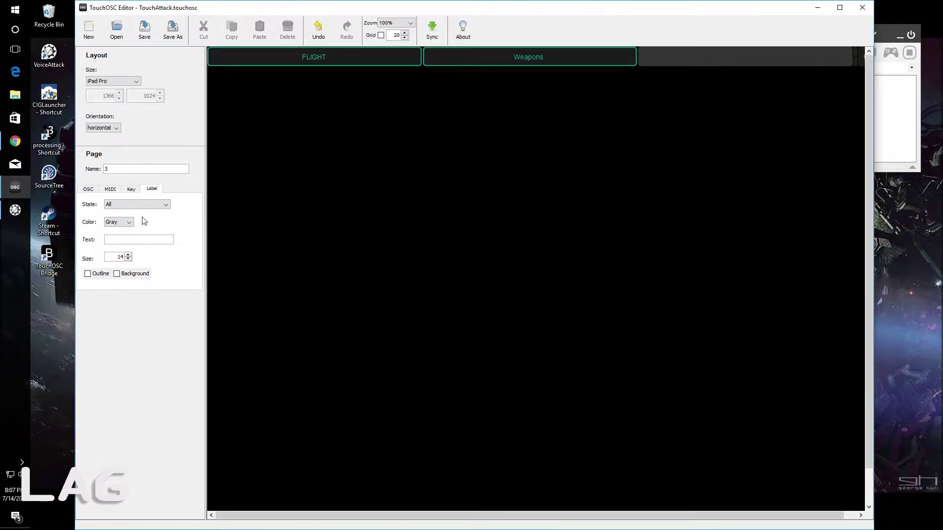
{"action": "left_click", "coordinate": [160, 205]}
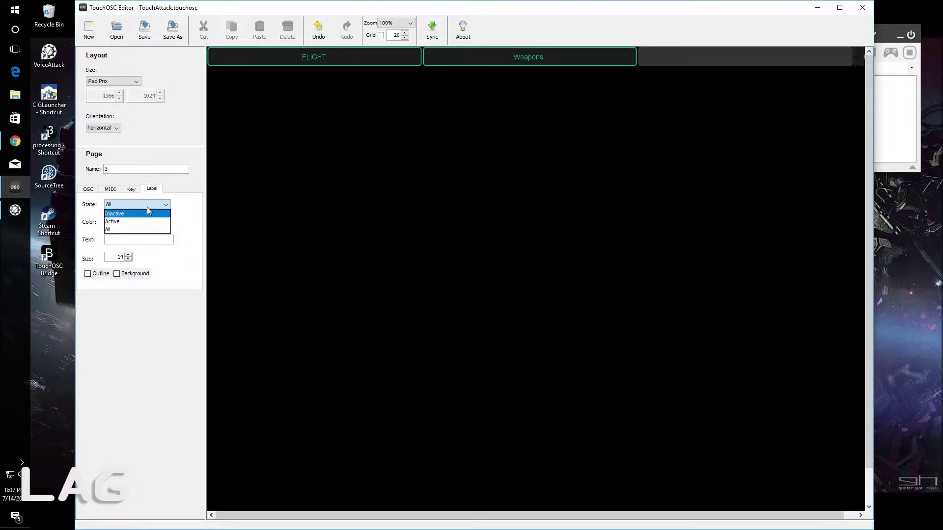
{"action": "left_click", "coordinate": [146, 205]}
{"action": "left_click", "coordinate": [128, 223]}
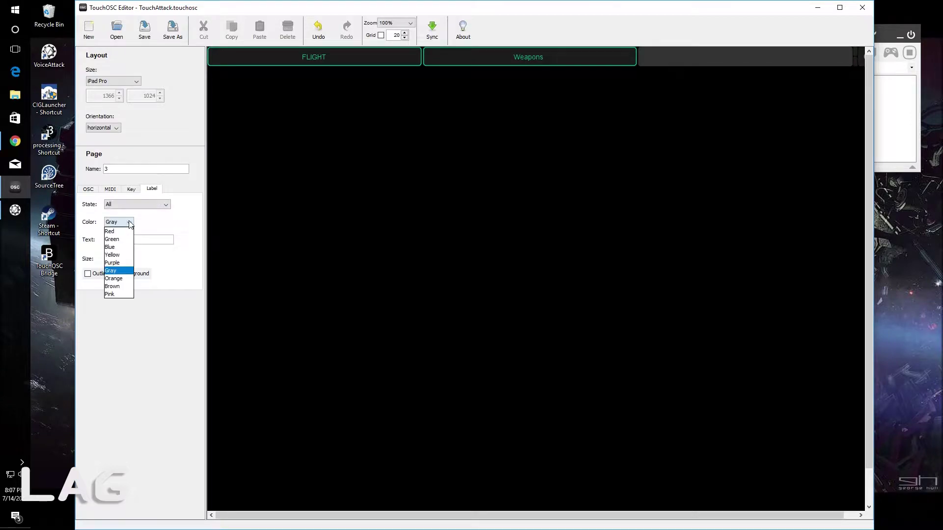
{"action": "left_click", "coordinate": [120, 247]}
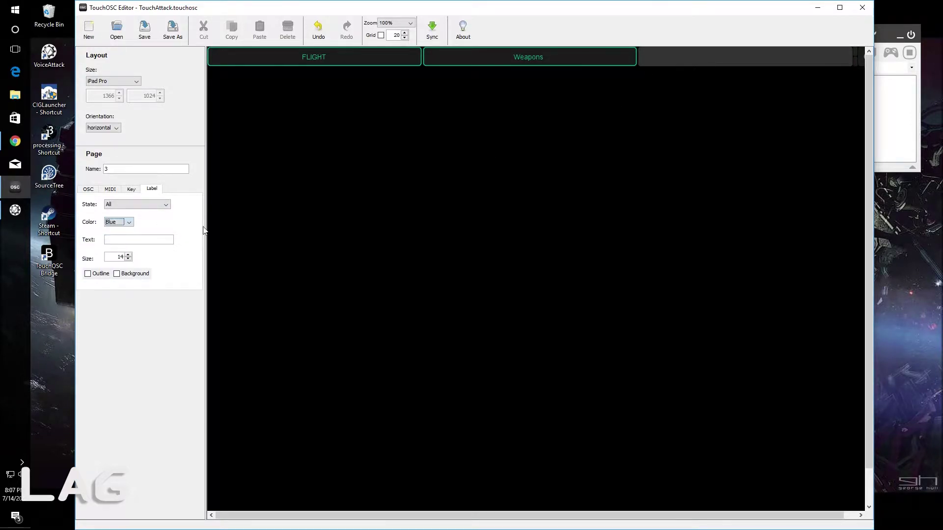
{"action": "left_click", "coordinate": [99, 273]}
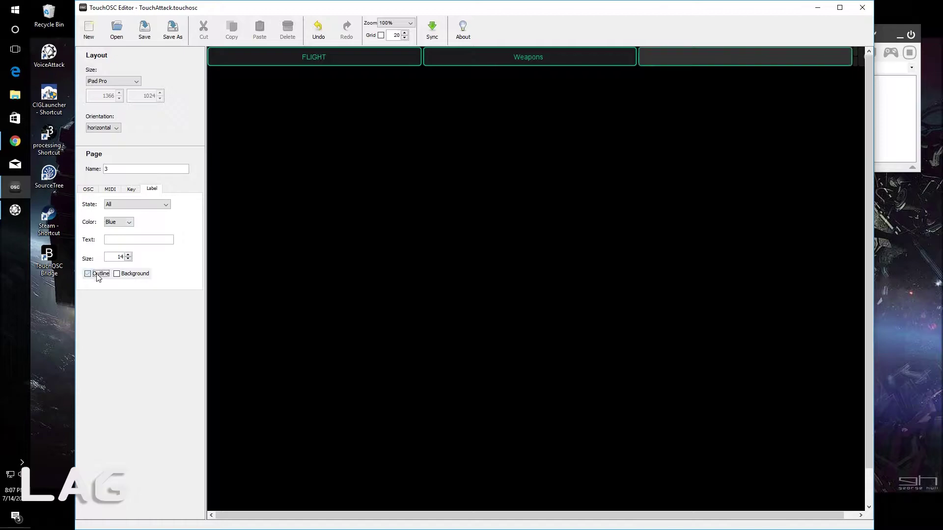
{"action": "left_click", "coordinate": [131, 275]}
{"action": "left_click", "coordinate": [132, 279]}
{"action": "left_click", "coordinate": [127, 240]}
{"action": "key", "text": "Return"}
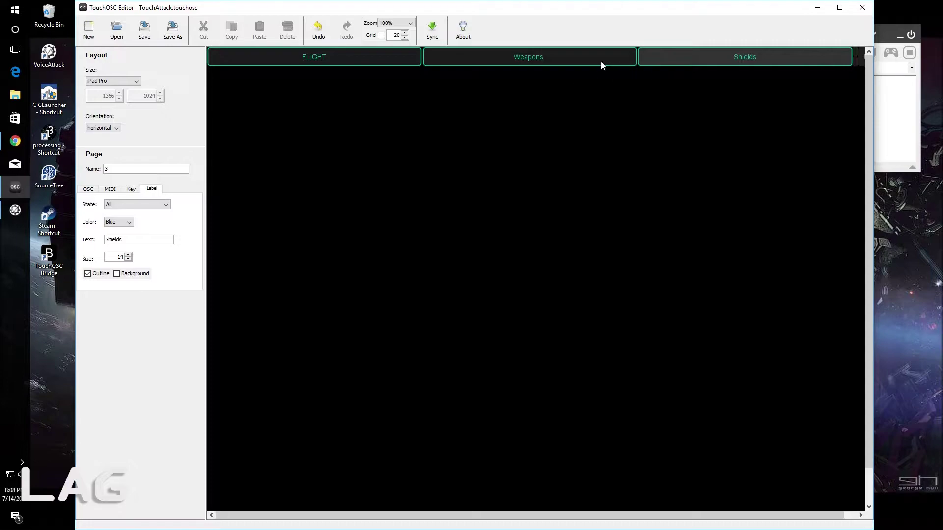
Create a large horizontal label box near the top of the Shields page
{"action": "left_click", "coordinate": [593, 60]}
{"action": "left_click", "coordinate": [659, 59]}
{"action": "right_click", "coordinate": [391, 154]}
{"action": "left_click", "coordinate": [419, 193]}
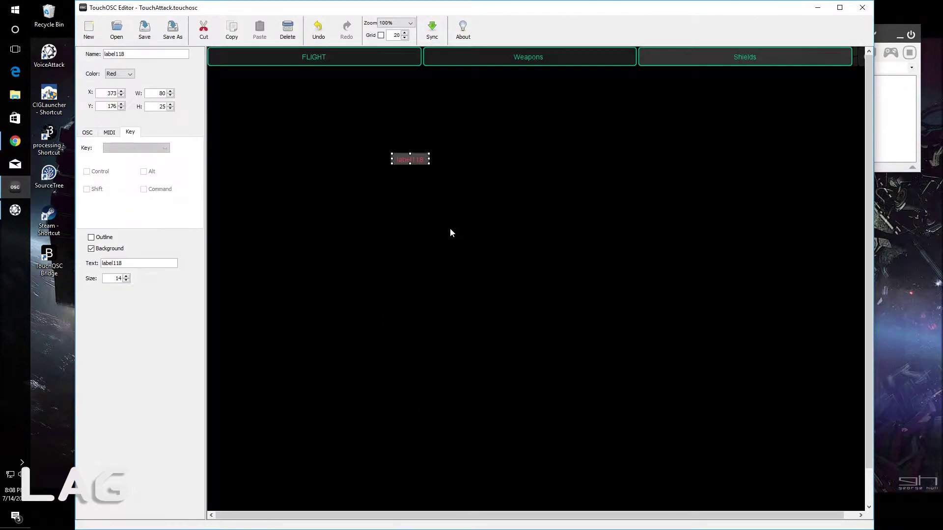
{"action": "left_click_drag", "start_coordinate": [427, 166], "coordinate": [530, 129]}
{"action": "left_click", "coordinate": [742, 193]}
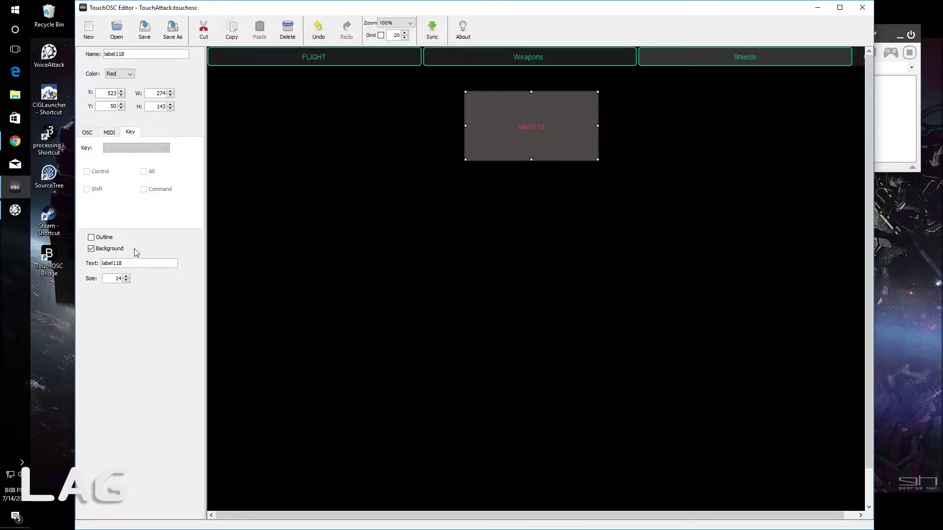
Give the box a blue outline, no background fill and no placeholder text
{"action": "left_click", "coordinate": [104, 238]}
{"action": "left_click", "coordinate": [108, 249]}
{"action": "left_click_drag", "start_coordinate": [126, 266], "coordinate": [99, 265]}
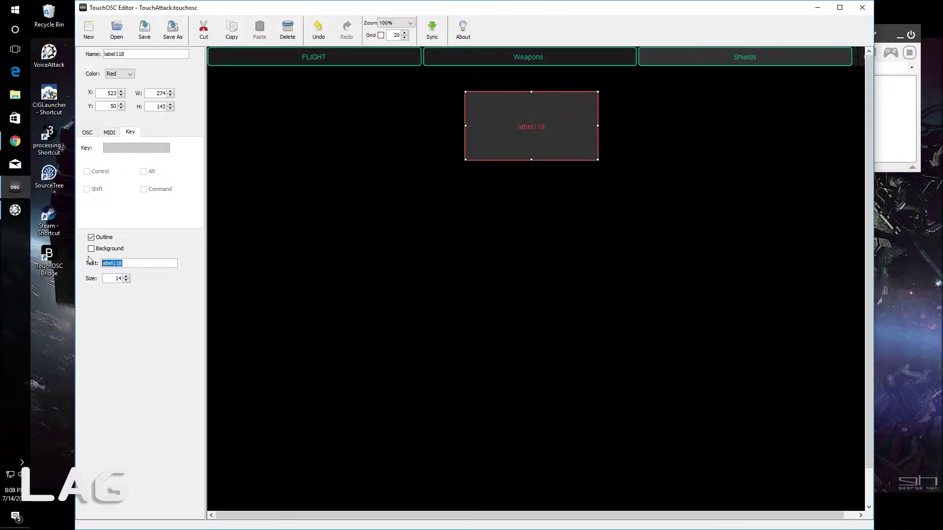
{"action": "key", "text": "Delete"}
{"action": "left_click", "coordinate": [514, 193]}
{"action": "left_click_drag", "start_coordinate": [532, 143], "coordinate": [533, 140]}
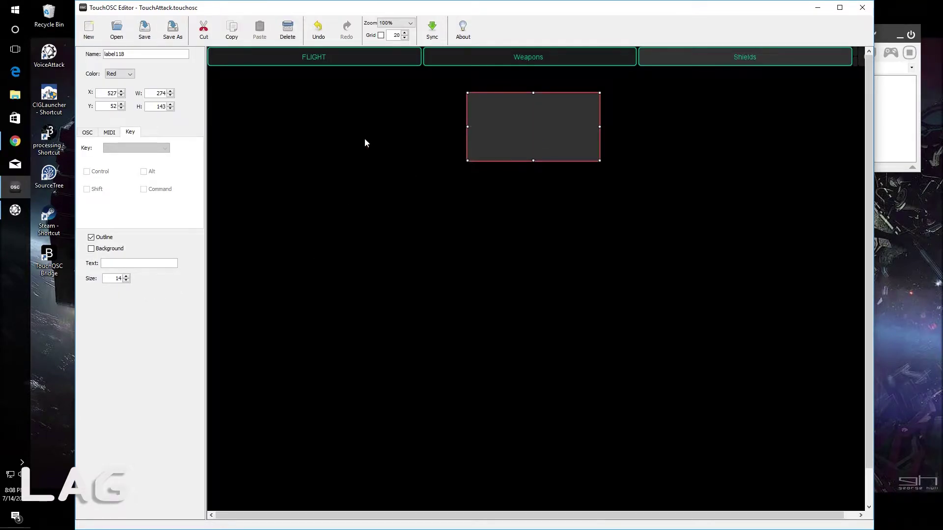
{"action": "left_click", "coordinate": [120, 75]}
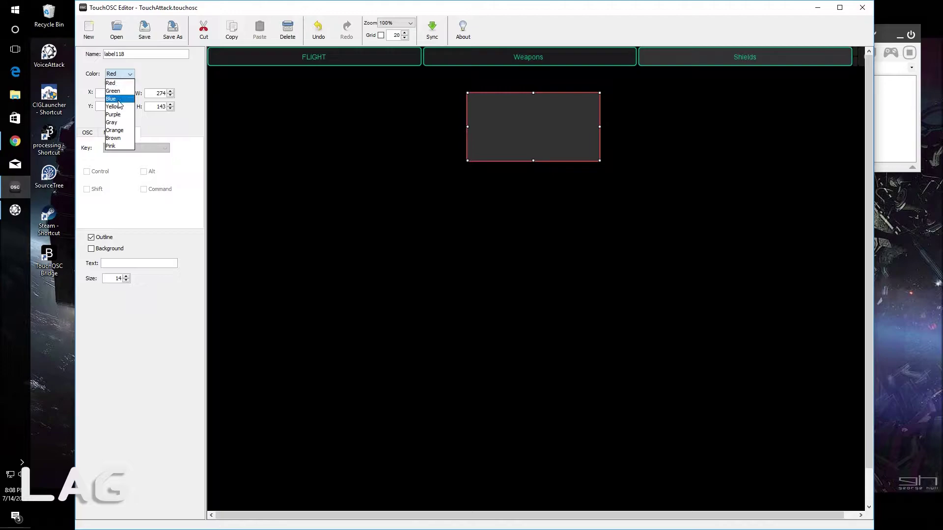
{"action": "left_click", "coordinate": [111, 99]}
{"action": "left_click", "coordinate": [540, 294]}
Add a red push button in the box's upper right corner, slightly enlarged
{"action": "right_click", "coordinate": [478, 208]}
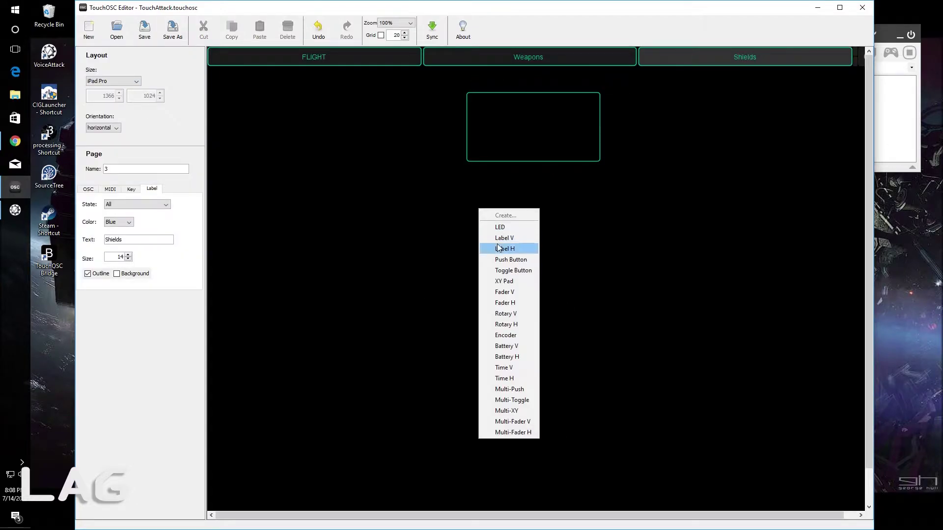
{"action": "left_click", "coordinate": [511, 259]}
{"action": "left_click_drag", "start_coordinate": [487, 212], "coordinate": [567, 122]}
{"action": "left_click", "coordinate": [579, 113]}
{"action": "left_click", "coordinate": [584, 189]}
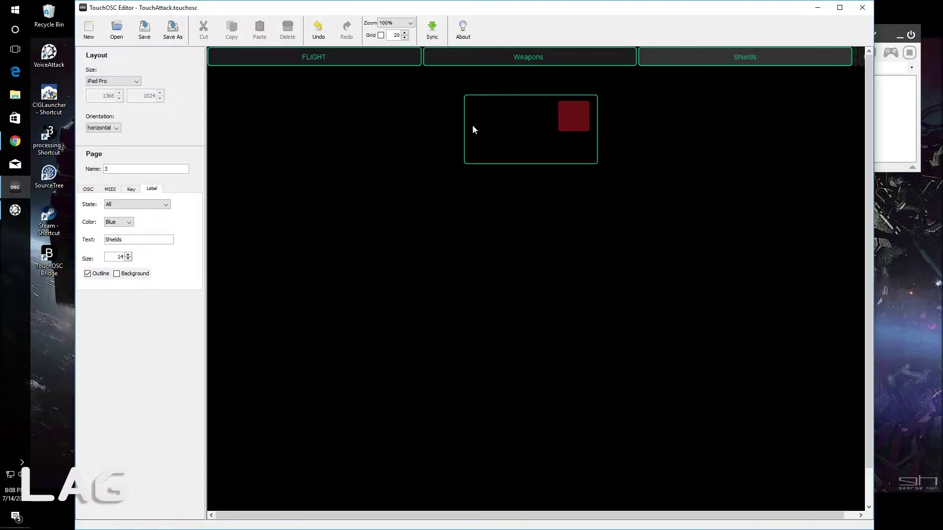
Select push46 and review its OSC, MIDI and Key settings
{"action": "left_click", "coordinate": [567, 104]}
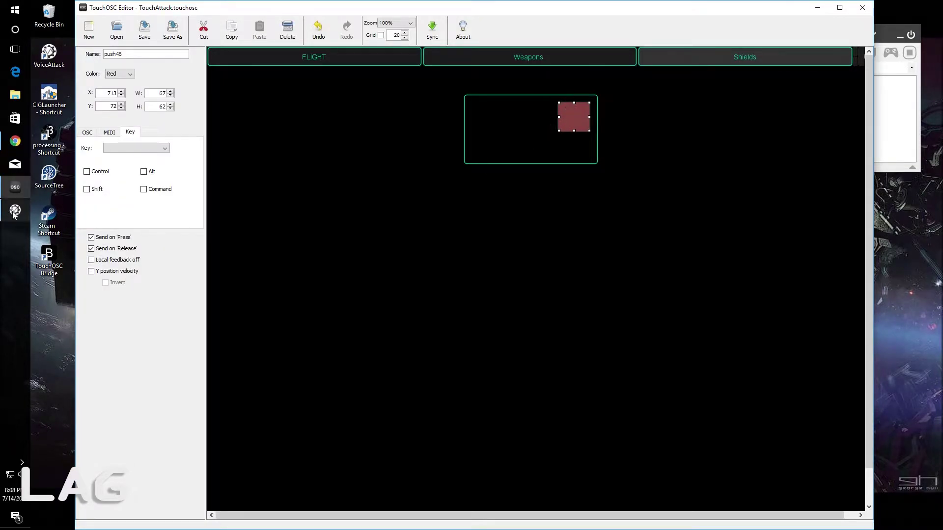
{"action": "left_click", "coordinate": [87, 133]}
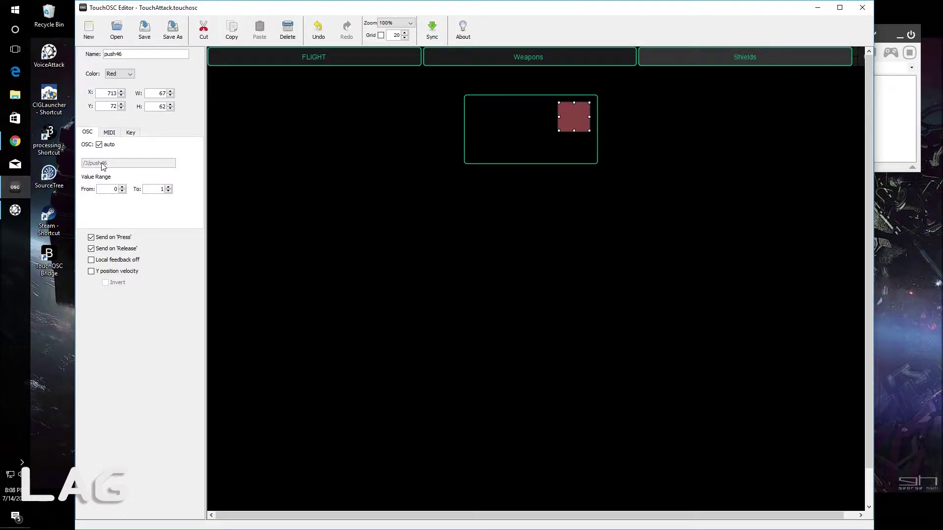
{"action": "left_click", "coordinate": [109, 133]}
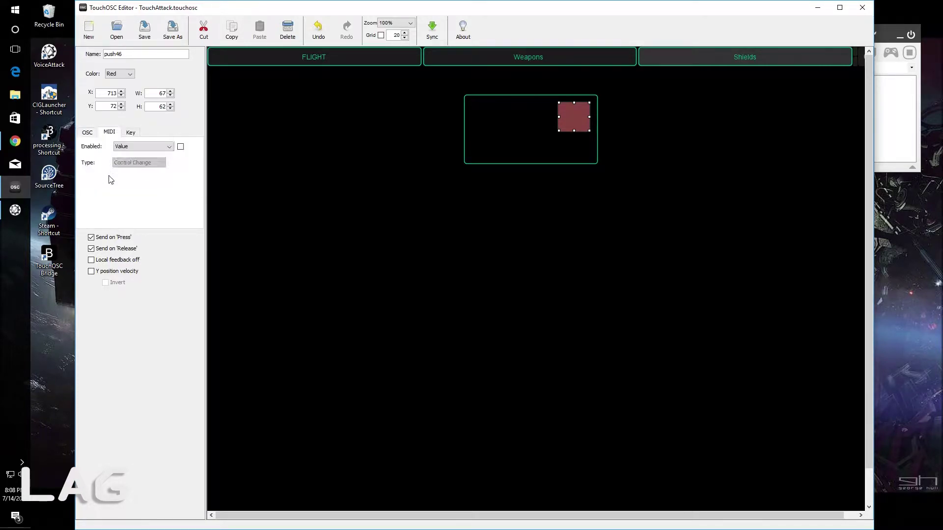
{"action": "left_click", "coordinate": [132, 133]}
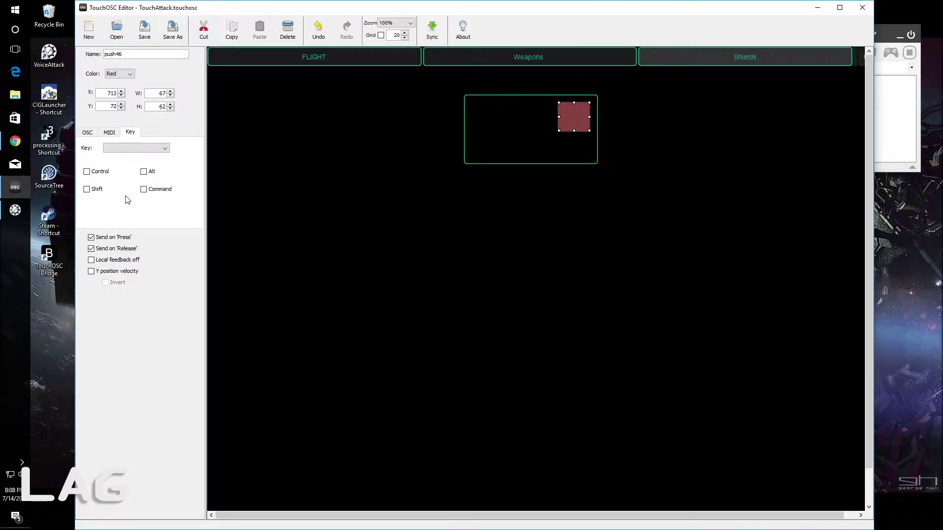
Make push46 send Ctrl+Alt+Shift+0, on release only
{"action": "left_click", "coordinate": [102, 173]}
{"action": "left_click", "coordinate": [97, 189]}
{"action": "left_click", "coordinate": [146, 174]}
{"action": "left_click", "coordinate": [157, 148]}
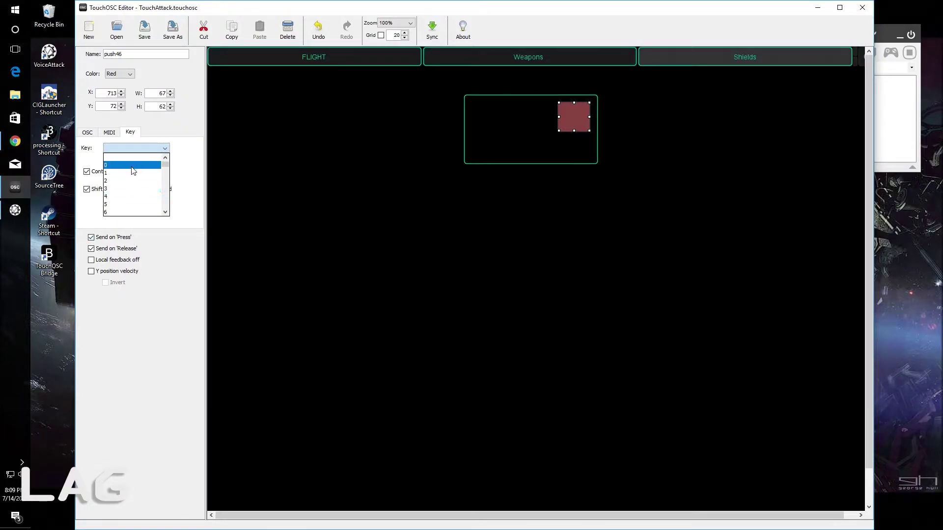
{"action": "left_click", "coordinate": [131, 167]}
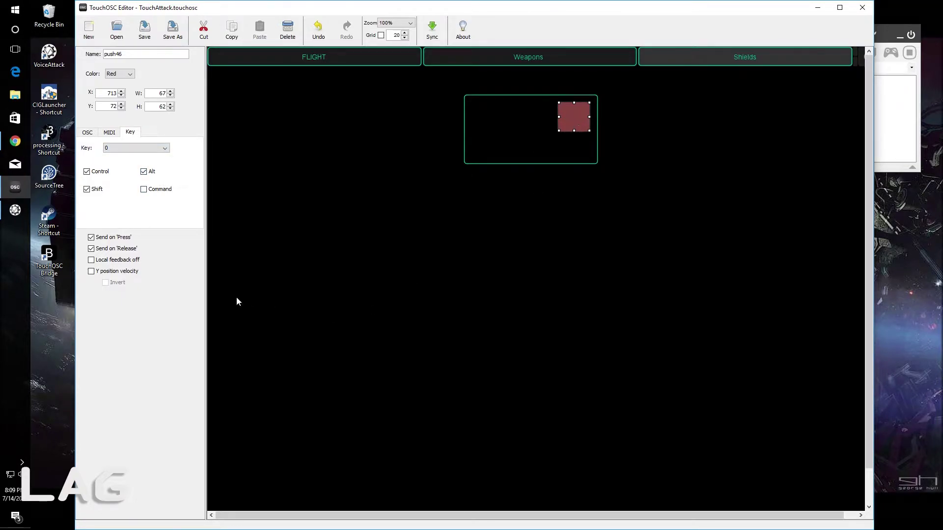
{"action": "left_click", "coordinate": [113, 237]}
{"action": "left_click", "coordinate": [113, 261]}
{"action": "left_click", "coordinate": [87, 133]}
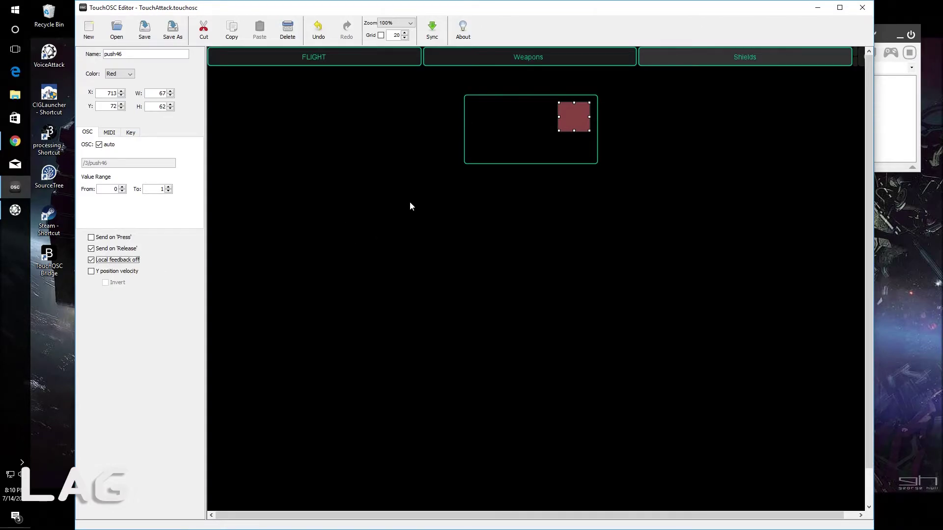
{"action": "left_click", "coordinate": [440, 200]}
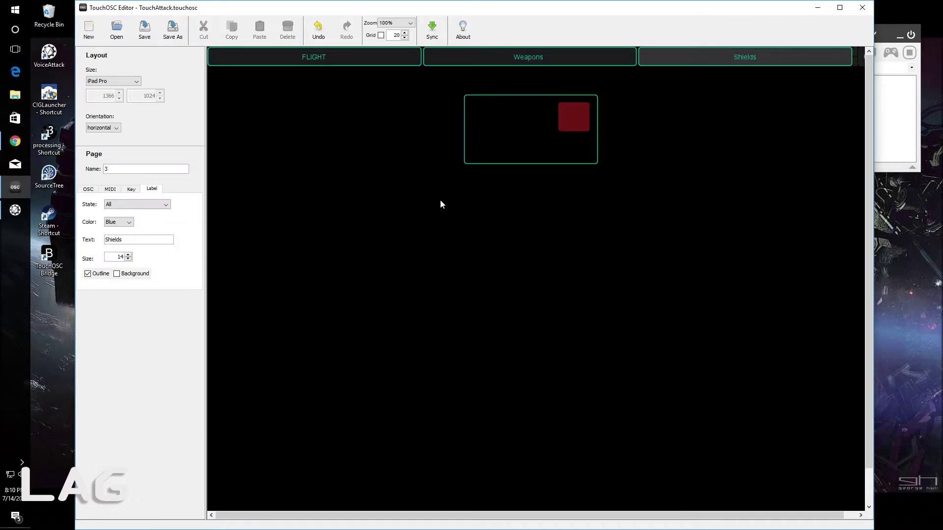
{"action": "left_click", "coordinate": [587, 115]}
{"action": "left_click", "coordinate": [131, 132]}
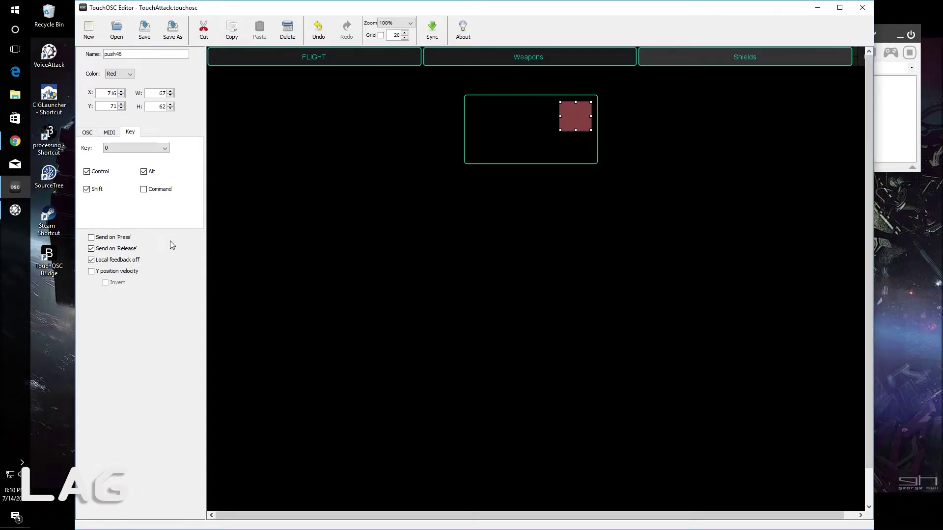
Check the TouchOSC Bridge shortcut's options, then bring VoiceAttack forward and position its window
{"action": "right_click", "coordinate": [51, 258]}
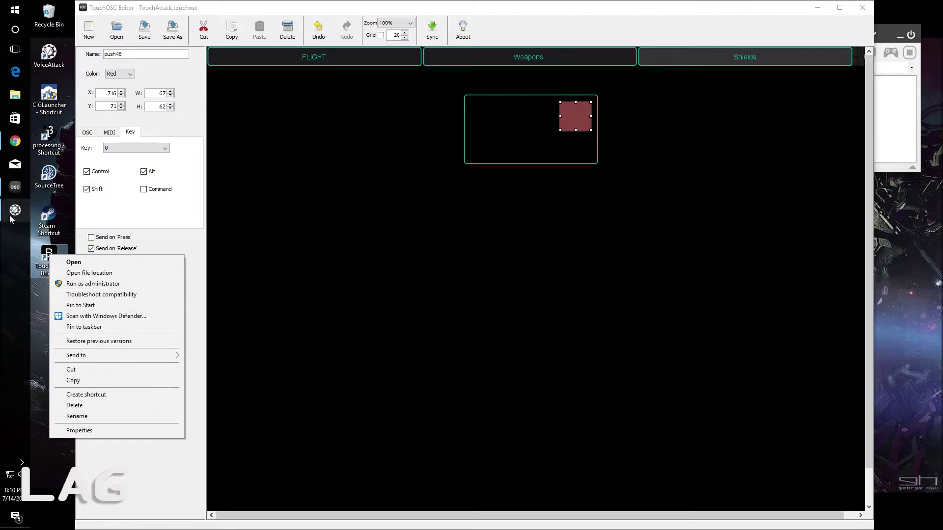
{"action": "mouse_move", "coordinate": [12, 217]}
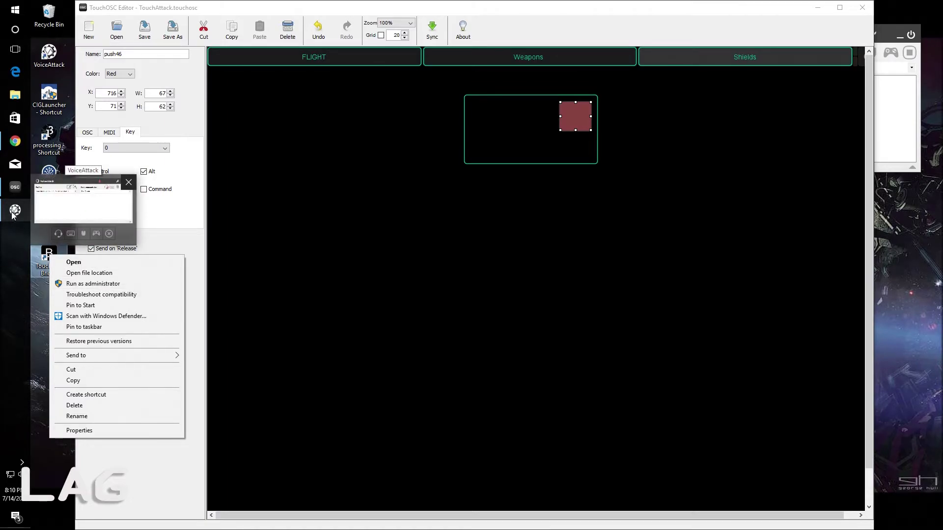
{"action": "left_click", "coordinate": [15, 213]}
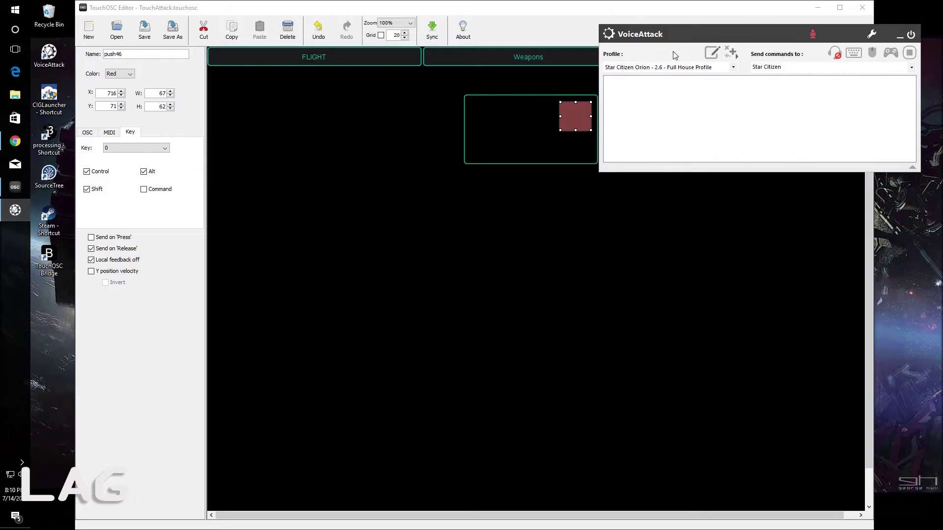
{"action": "left_click_drag", "start_coordinate": [682, 39], "coordinate": [673, 33]}
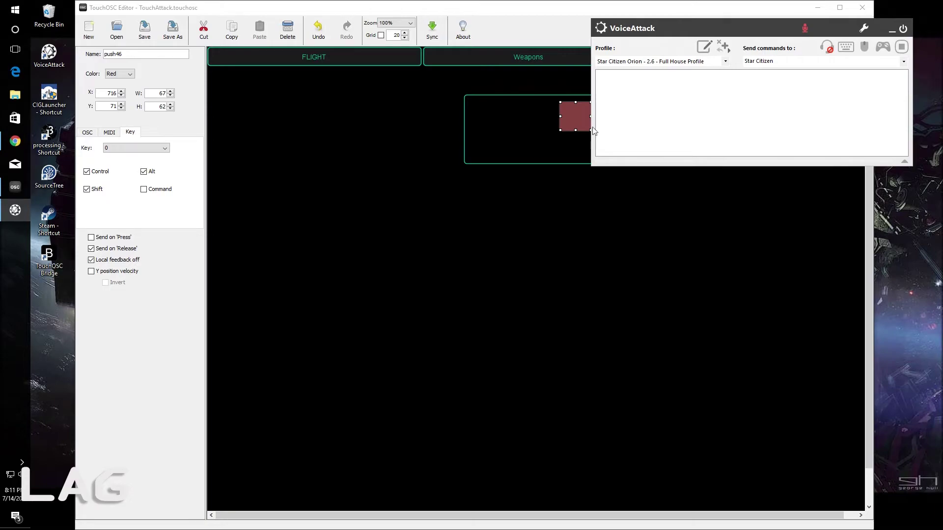
{"action": "mouse_move", "coordinate": [681, 25]}
{"action": "left_mouse_down"}
{"action": "mouse_move", "coordinate": [683, 33]}
{"action": "mouse_move", "coordinate": [685, 24]}
{"action": "left_mouse_up"}
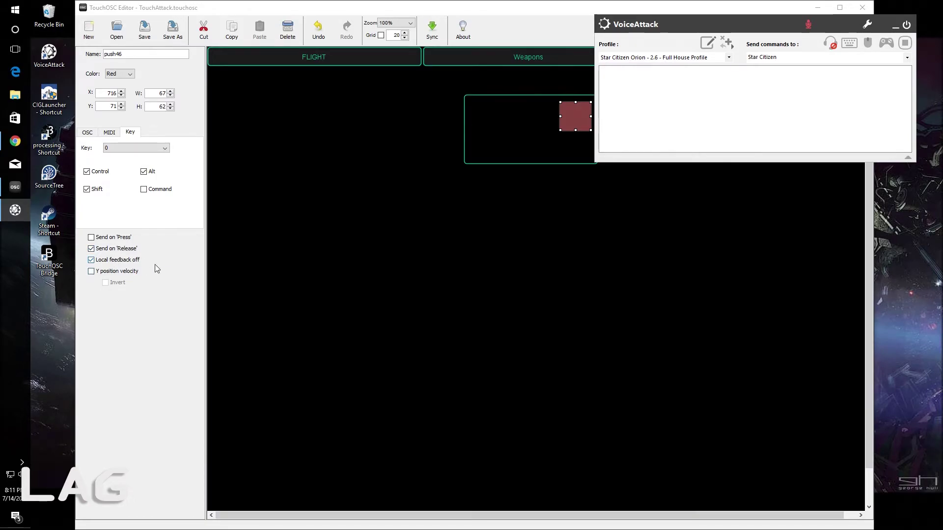
Start a new profile command triggered by Left Ctrl+Left Alt+Left Shift+0 instead of speech
{"action": "left_click", "coordinate": [714, 41]}
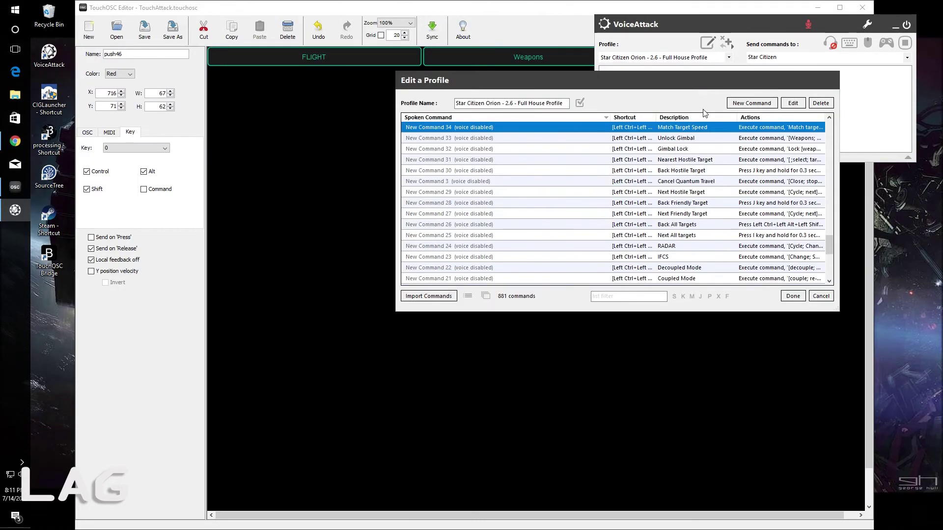
{"action": "left_click", "coordinate": [732, 104]}
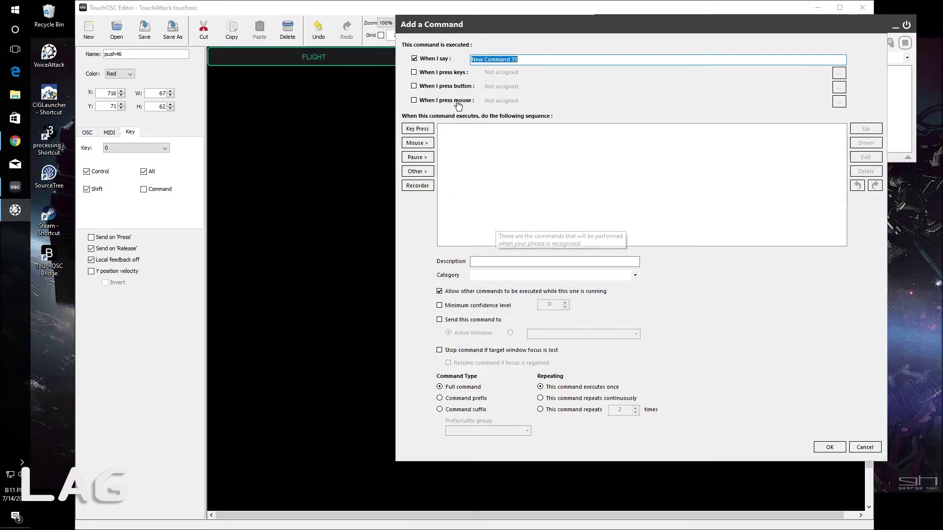
{"action": "left_click", "coordinate": [430, 59]}
{"action": "left_click", "coordinate": [428, 73]}
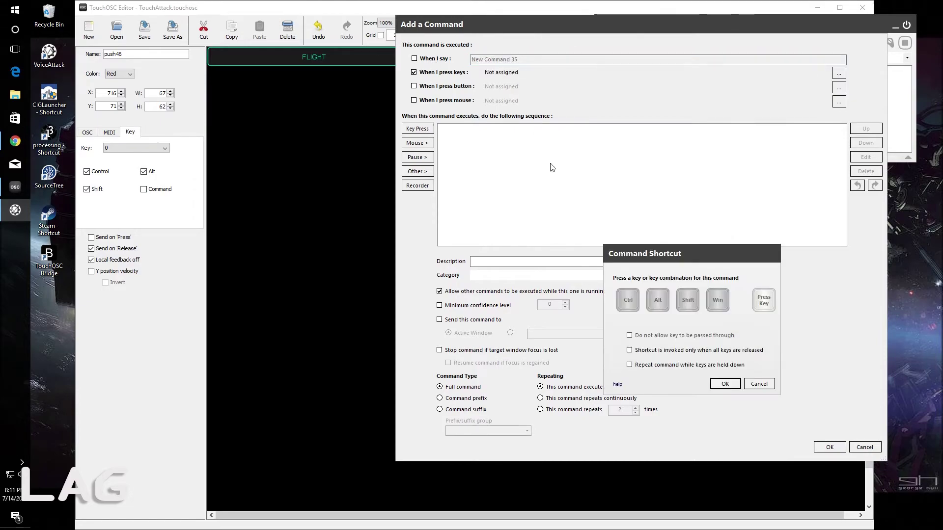
{"action": "left_click", "coordinate": [628, 300]}
{"action": "left_click", "coordinate": [658, 300]}
{"action": "left_click", "coordinate": [690, 303]}
{"action": "key", "text": "0"}
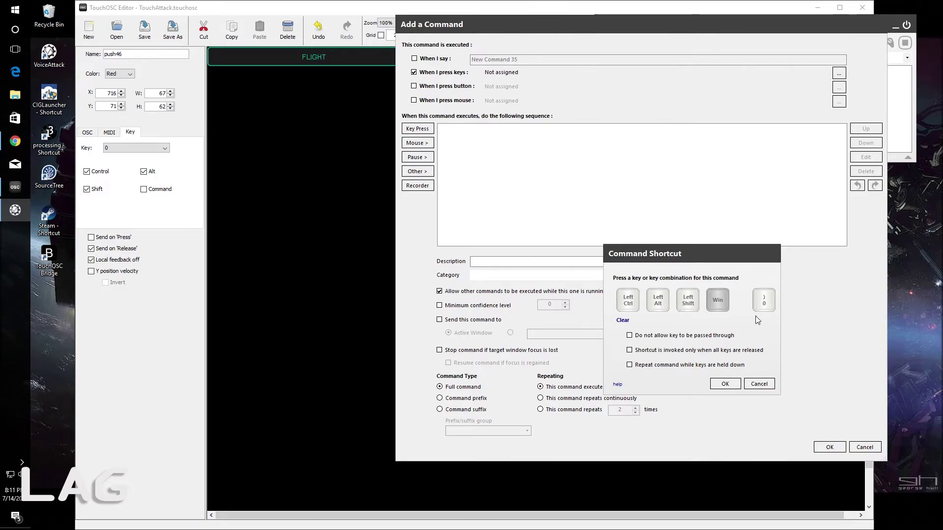
{"action": "left_click", "coordinate": [671, 337]}
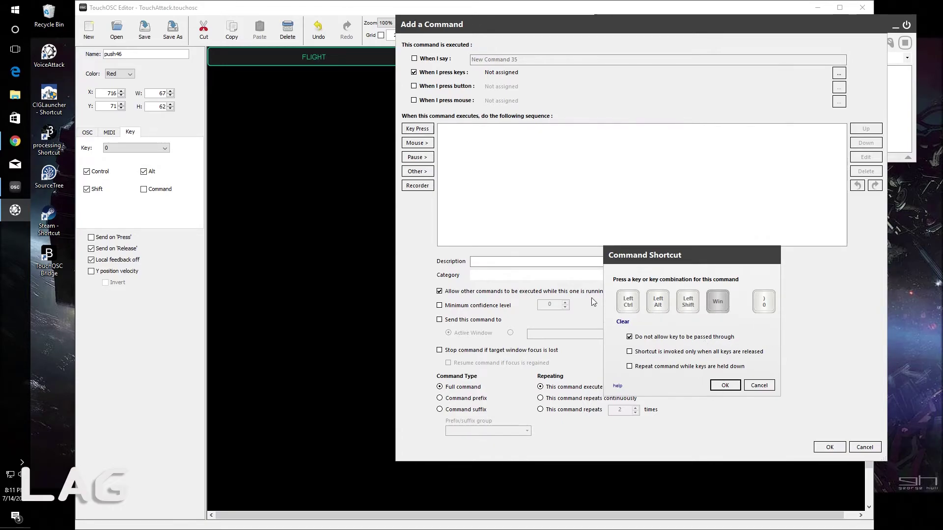
{"action": "left_click", "coordinate": [725, 385]}
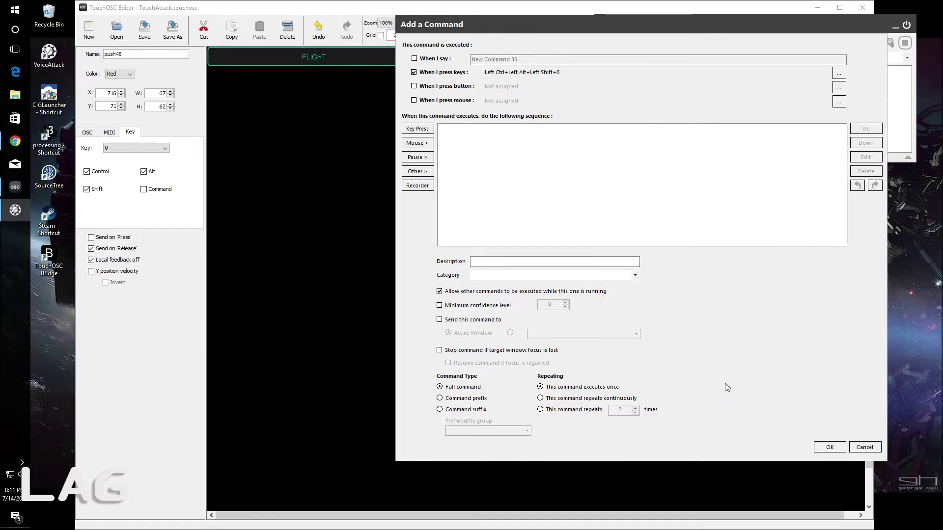
Leave the action list unchosen, discard the new command and close the profile editor
{"action": "left_click", "coordinate": [418, 172]}
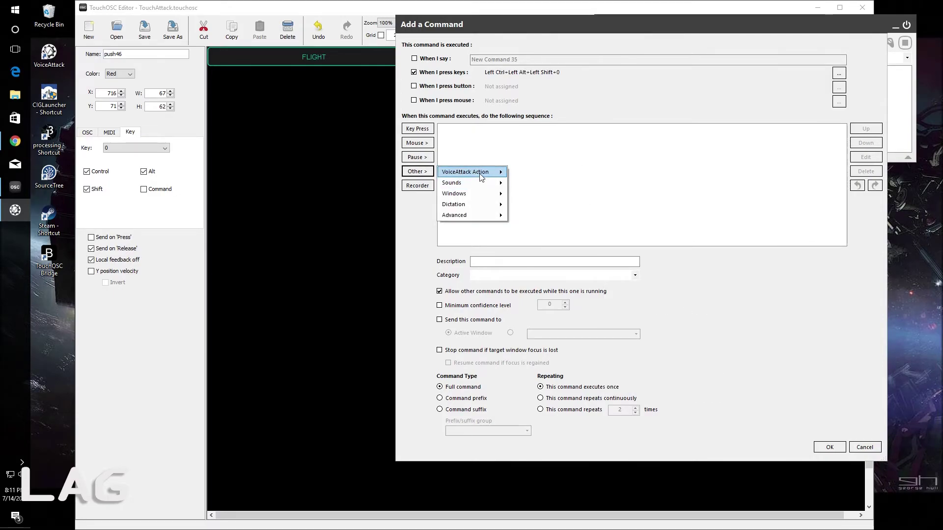
{"action": "mouse_move", "coordinate": [476, 175]}
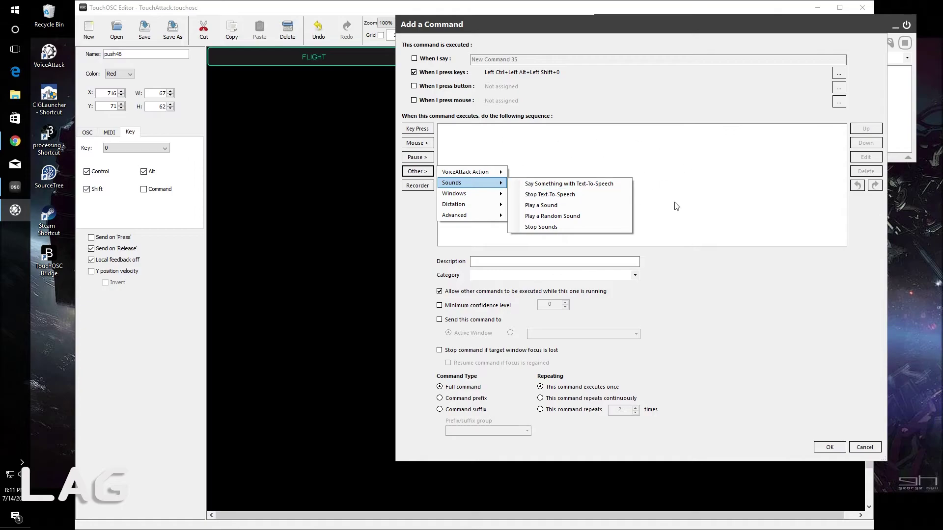
{"action": "left_click", "coordinate": [684, 168]}
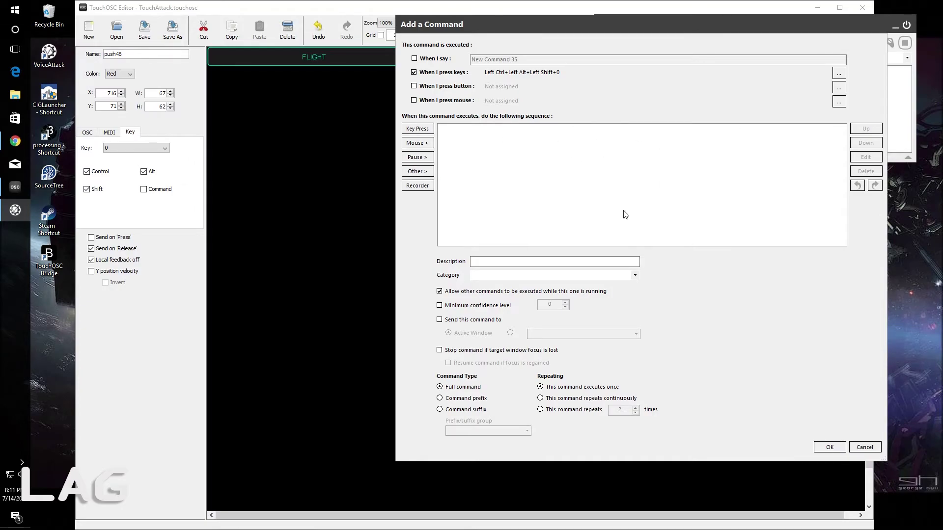
{"action": "mouse_move", "coordinate": [582, 31]}
{"action": "left_mouse_down"}
{"action": "mouse_move", "coordinate": [600, 114]}
{"action": "mouse_move", "coordinate": [576, 42]}
{"action": "left_mouse_up"}
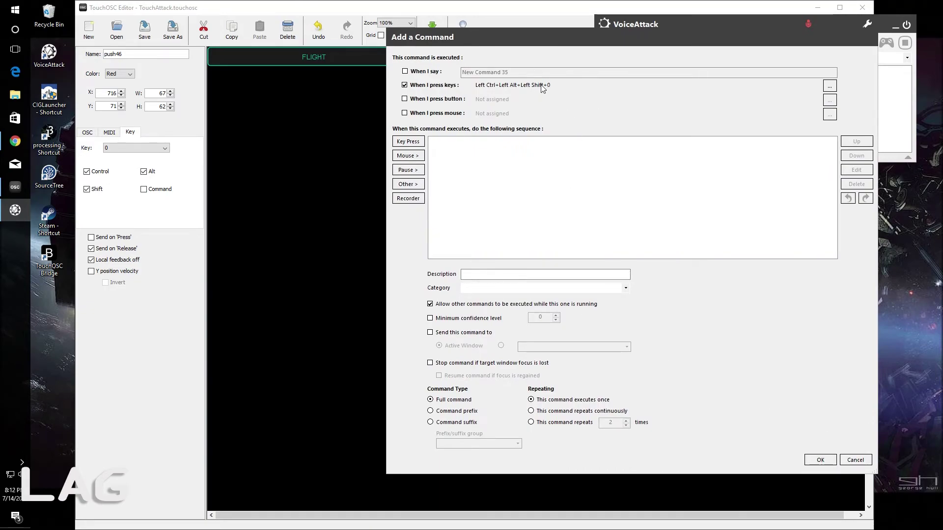
{"action": "left_click", "coordinate": [855, 460]}
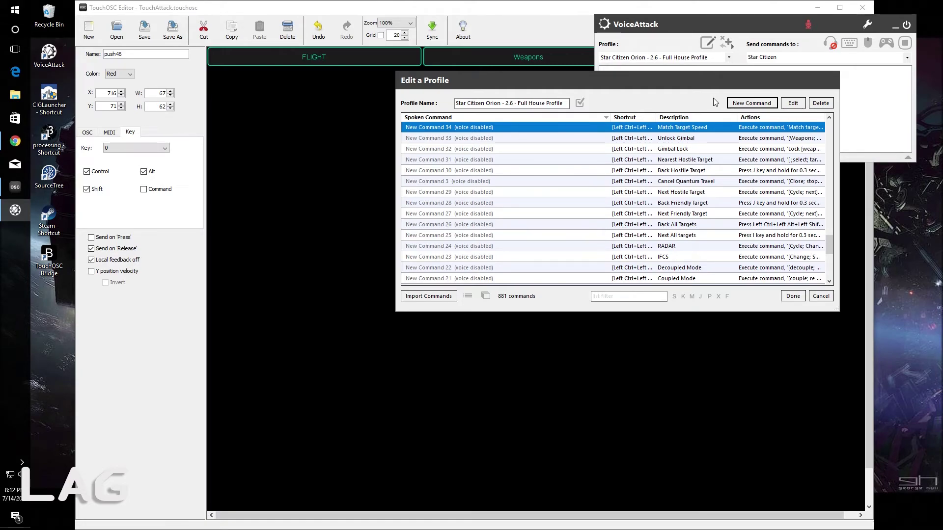
{"action": "left_click", "coordinate": [823, 297]}
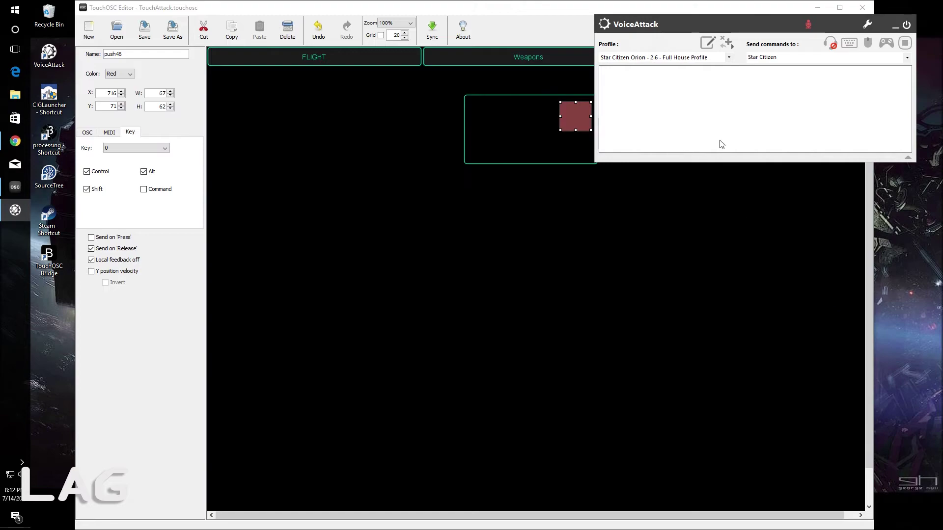
{"action": "left_click_drag", "start_coordinate": [742, 22], "coordinate": [735, 24]}
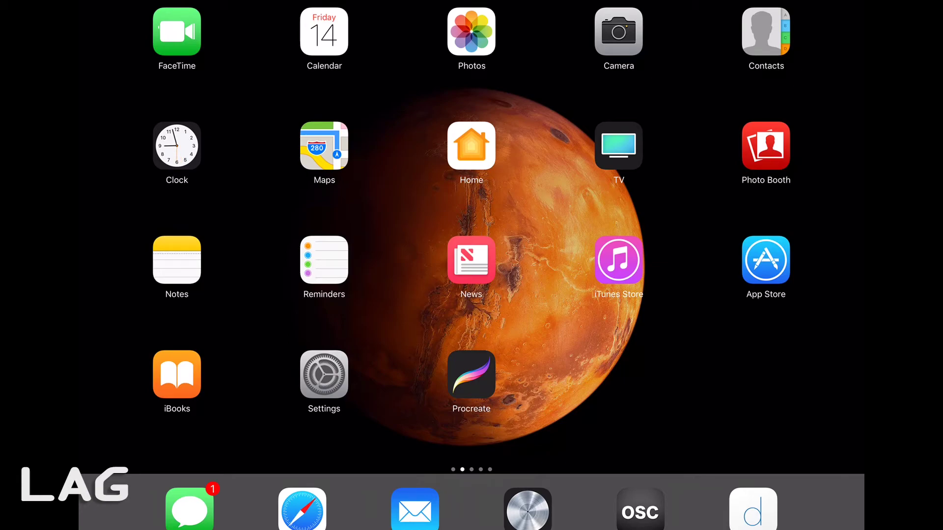
Launch TouchOSC on the iPad and inspect the OSC Enabled, host and port settings
{"action": "left_click", "coordinate": [640, 511]}
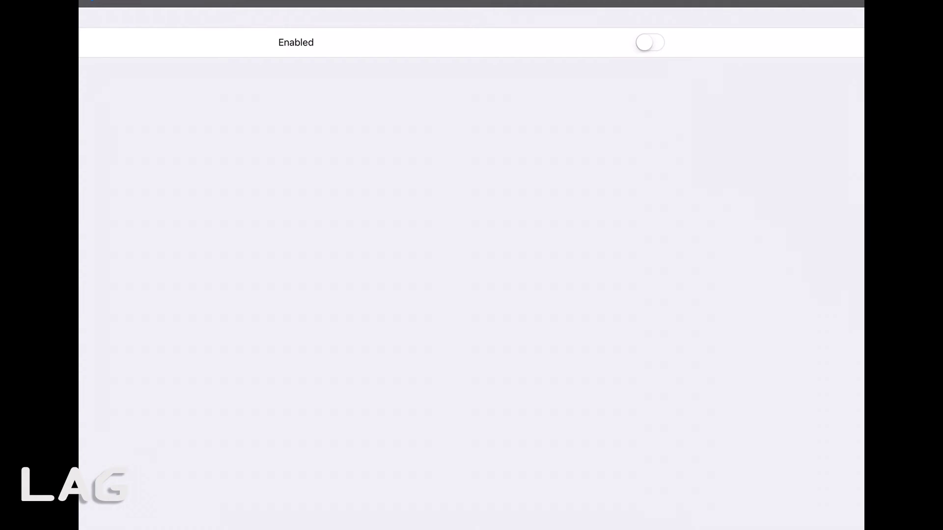
{"action": "left_click", "coordinate": [650, 43]}
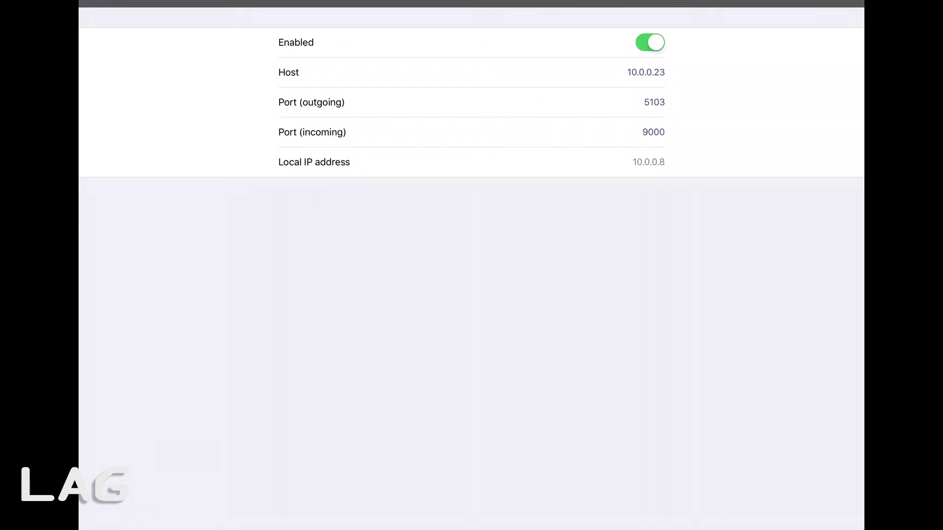
{"action": "left_click", "coordinate": [646, 72]}
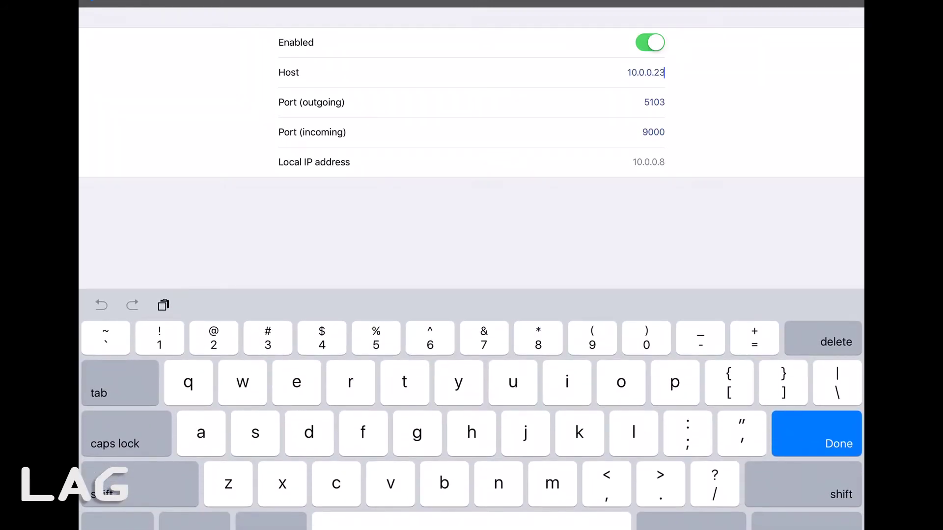
{"action": "left_click", "coordinate": [653, 103]}
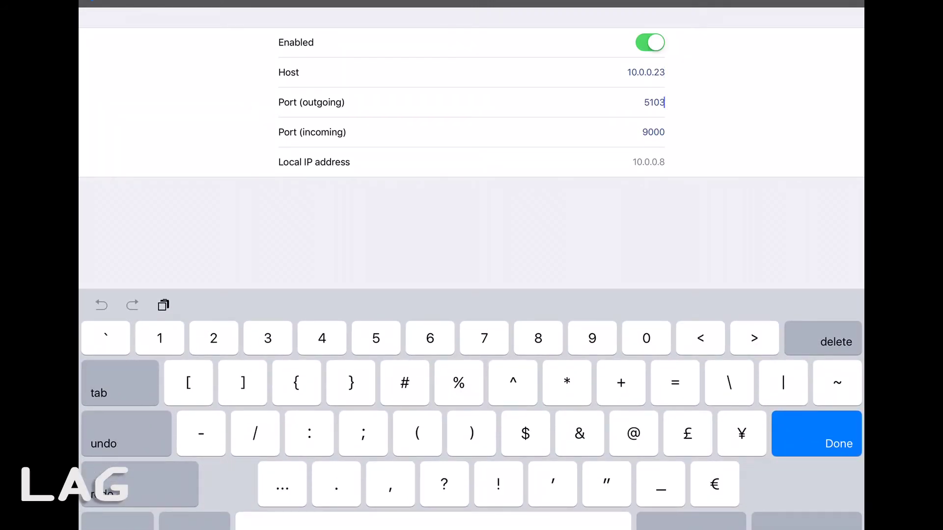
{"action": "left_click", "coordinate": [653, 132]}
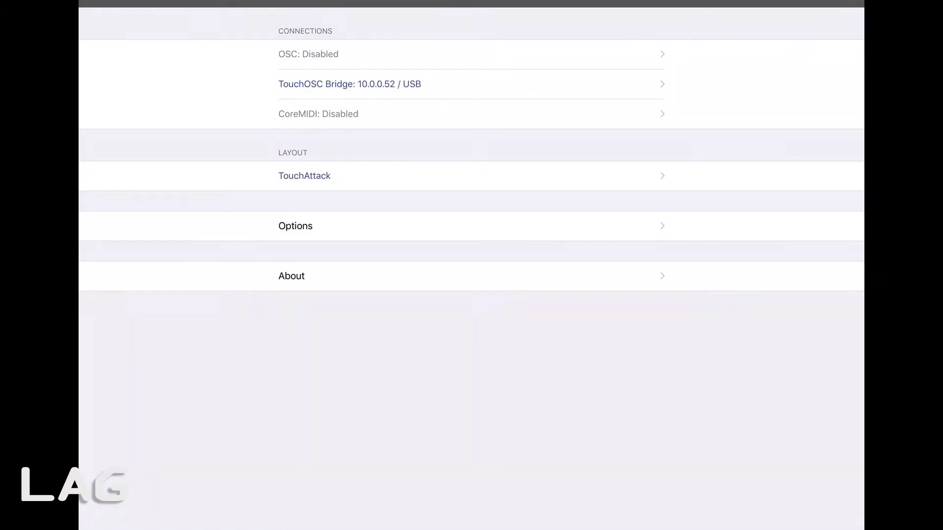
Check the TouchOSC Bridge connection settings and scroll through the available layouts
{"action": "left_click", "coordinate": [349, 84]}
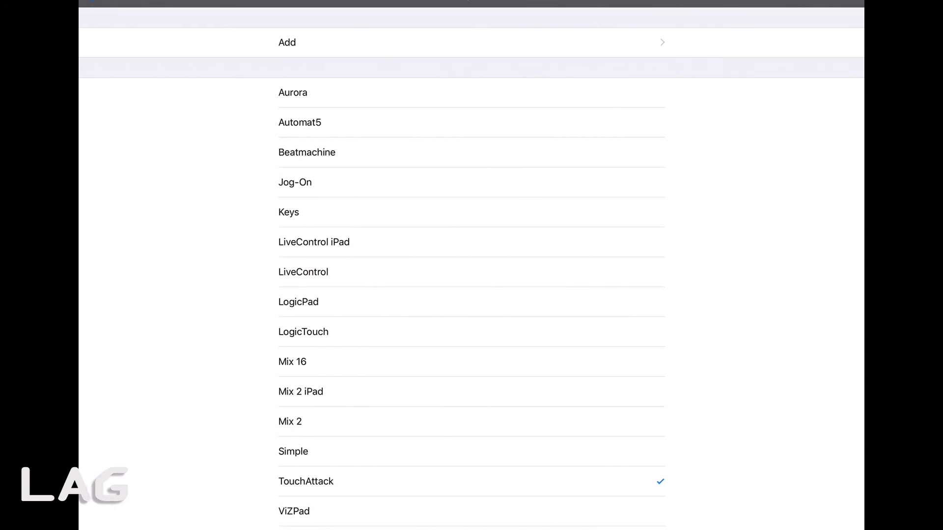
{"action": "scroll", "coordinate": [472, 294], "scroll_direction": "down", "scroll_amount": 2}
{"action": "scroll", "coordinate": [471, 295], "scroll_direction": "down", "scroll_amount": 2}
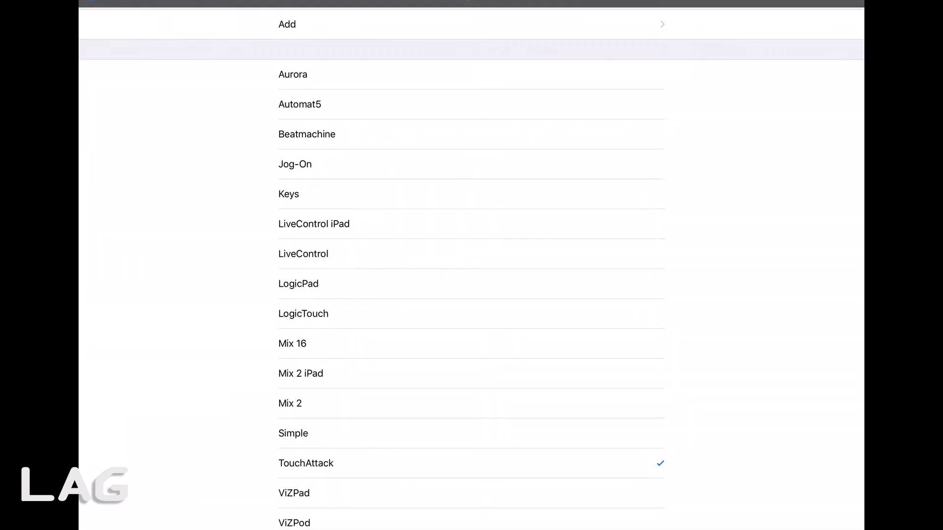